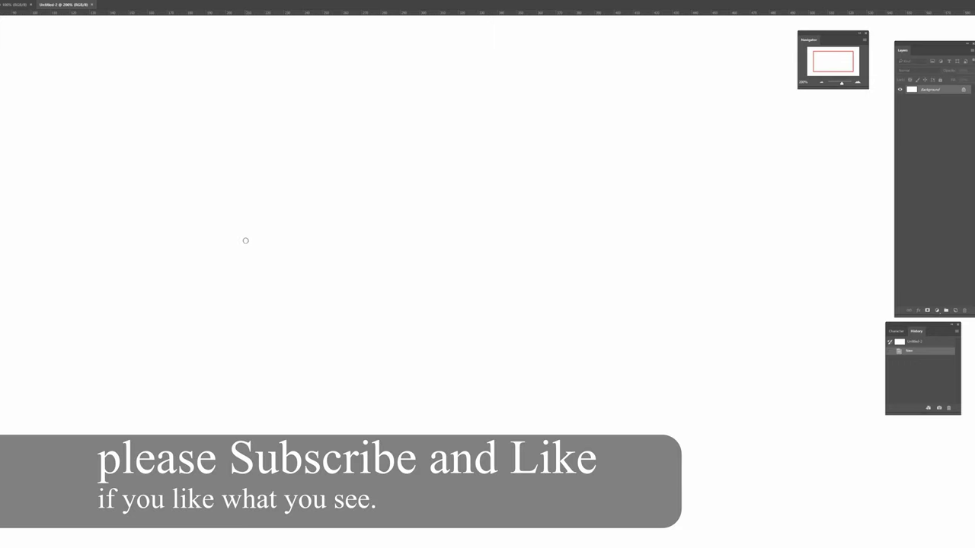
Step: Draw a house outline labelled A and a wider house labelled B with an arrow pointing down from it, in black
mouse_move(244, 225)
left_mouse_down()
mouse_move(244, 288)
mouse_move(278, 199)
mouse_move(306, 208)
mouse_move(321, 286)
left_mouse_up()
left_click_drag(245, 288, 320, 286)
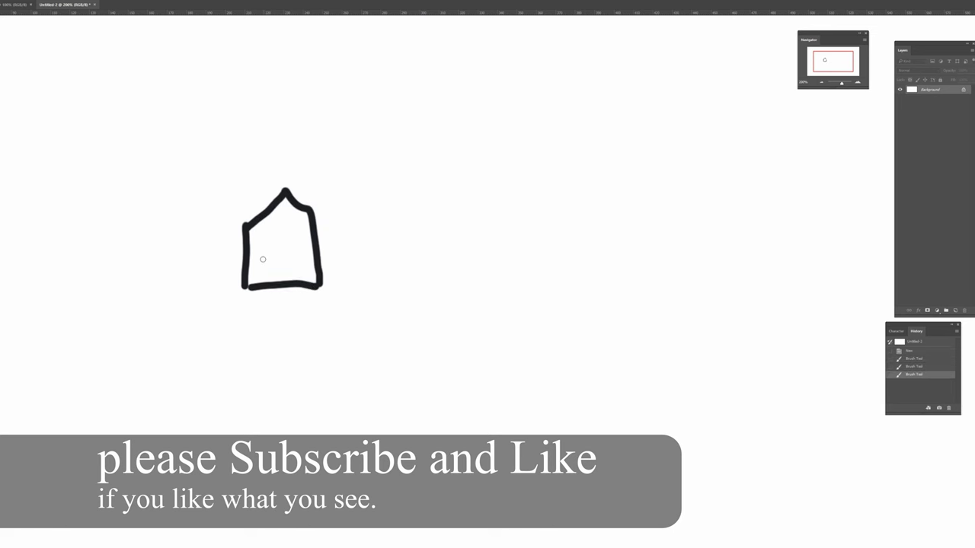
mouse_move(262, 267)
left_mouse_down()
mouse_move(290, 268)
mouse_move(284, 252)
left_mouse_up()
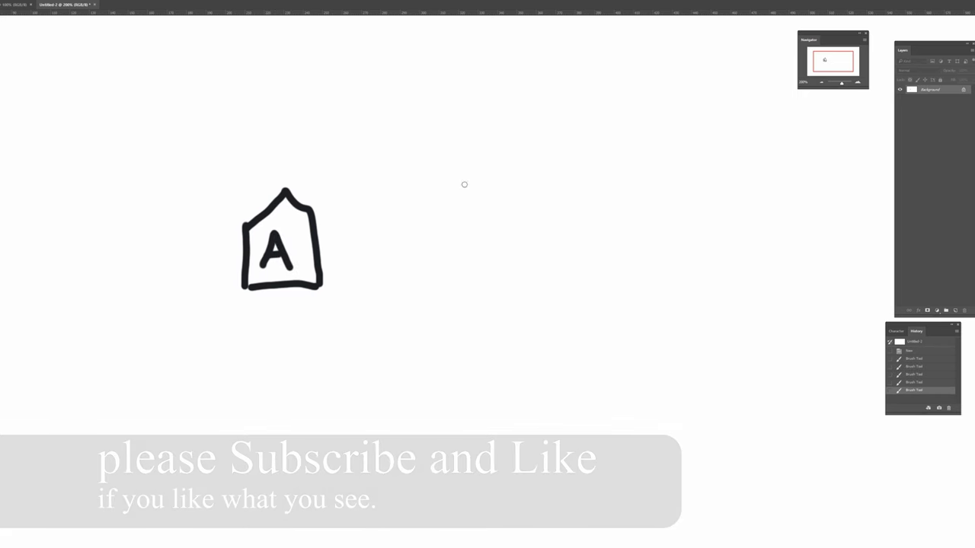
mouse_move(489, 279)
left_mouse_down()
mouse_move(499, 205)
mouse_move(538, 198)
mouse_move(564, 168)
mouse_move(623, 237)
mouse_move(612, 273)
mouse_move(490, 277)
left_mouse_up()
mouse_move(557, 255)
left_mouse_down()
mouse_move(564, 210)
mouse_move(550, 335)
left_mouse_up()
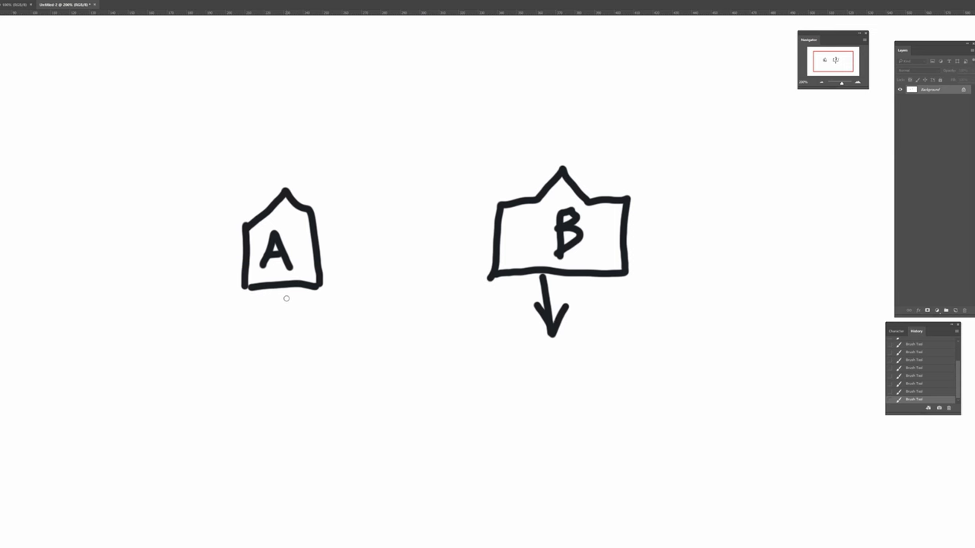
Step: Draw an arrow pointing up to house A and write "Mom" beneath it
mouse_move(286, 330)
left_mouse_down()
mouse_move(283, 297)
mouse_move(297, 307)
left_mouse_up()
left_click_drag(248, 350, 250, 364)
left_click_drag(254, 384, 287, 367)
left_click_drag(277, 367, 280, 374)
left_click_drag(292, 370, 342, 371)
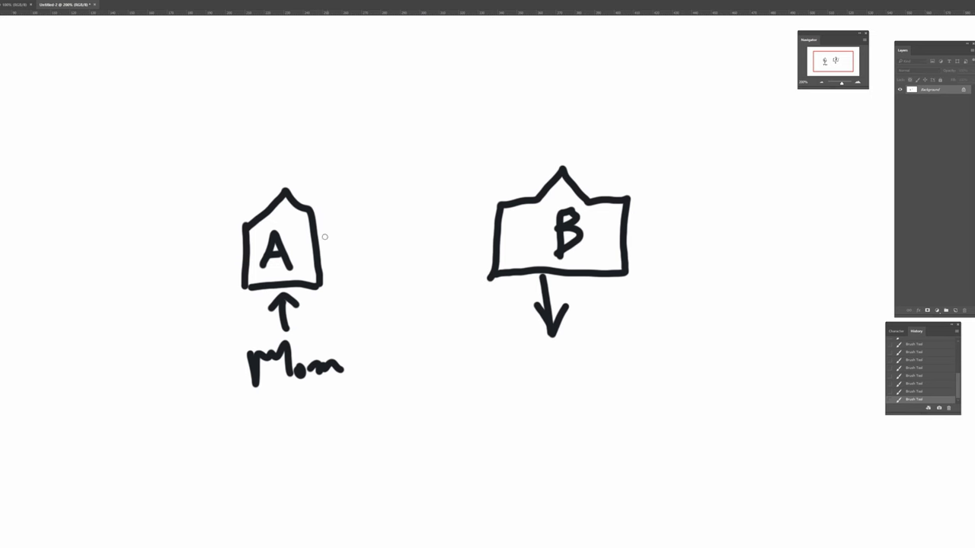
Step: Sketch a squiggle beside house A with an arrow to a small divided box, and cross the box out
left_click_drag(325, 223, 380, 221)
mouse_move(409, 76)
left_mouse_down()
mouse_move(415, 141)
mouse_move(444, 134)
mouse_move(441, 77)
mouse_move(412, 79)
mouse_move(440, 104)
left_mouse_up()
left_click_drag(352, 201, 398, 151)
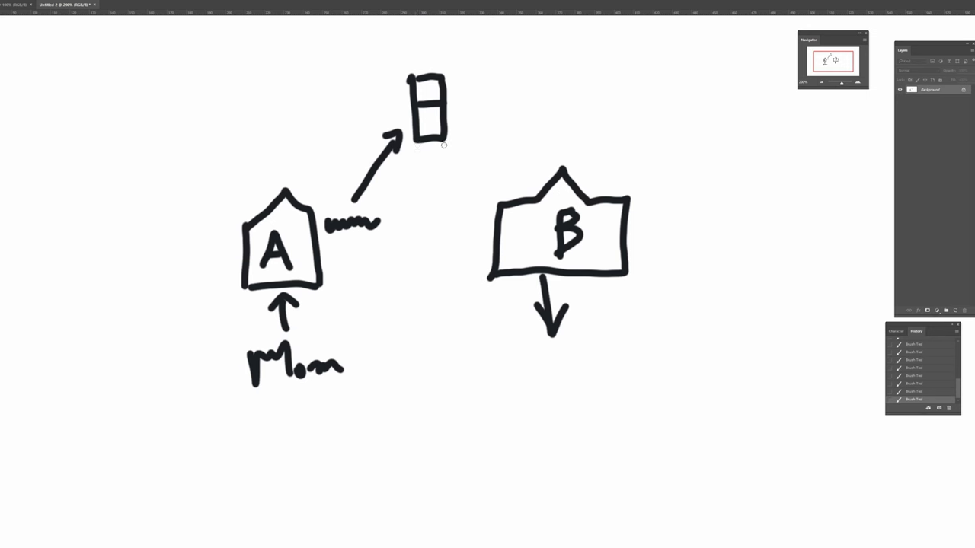
left_click_drag(390, 90, 467, 139)
left_click_drag(471, 91, 415, 162)
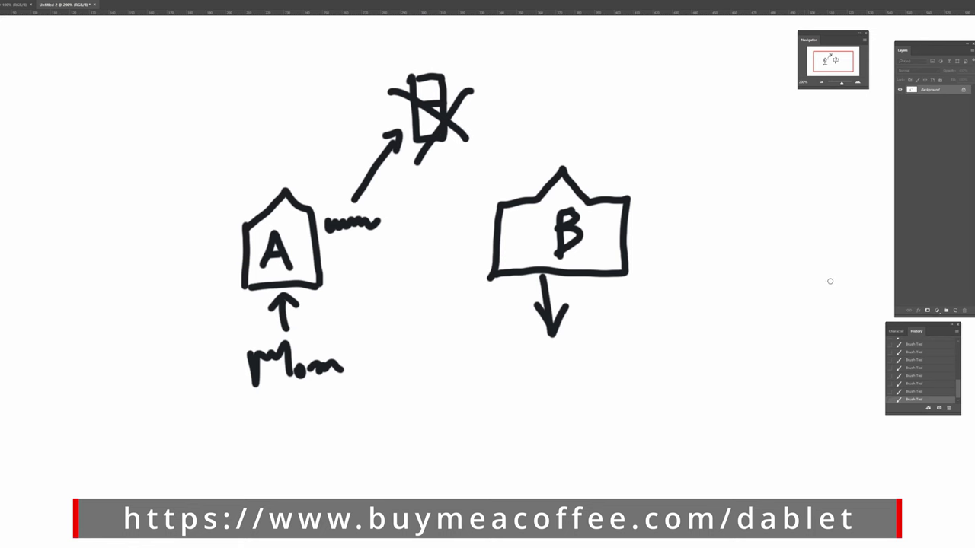
Step: Draw a third house labelled C on the far side of B and write "Me" under house B's arrow
mouse_move(783, 344)
left_mouse_down()
mouse_move(789, 264)
mouse_move(822, 237)
mouse_move(865, 252)
mouse_move(786, 348)
left_mouse_up()
left_click_drag(839, 287, 838, 320)
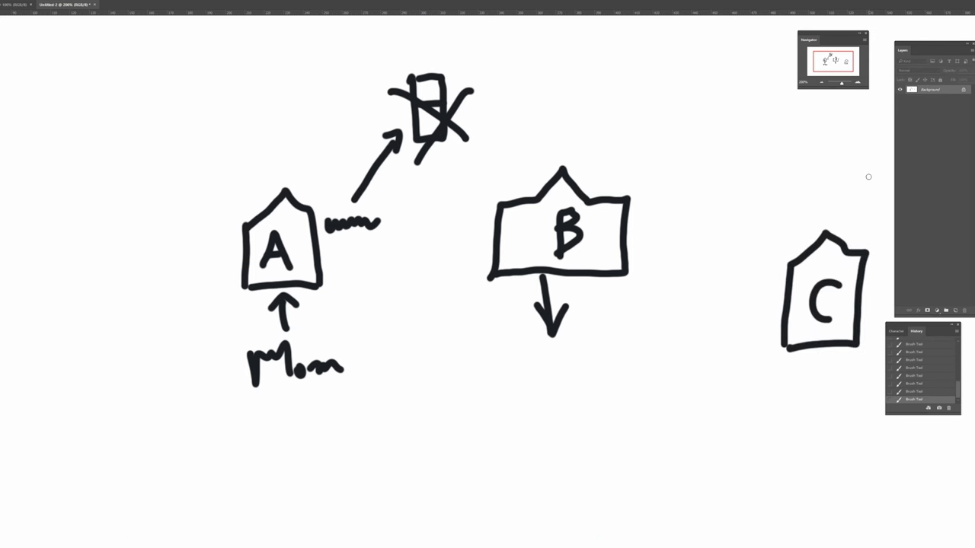
left_click_drag(493, 411, 542, 408)
left_click_drag(550, 401, 568, 411)
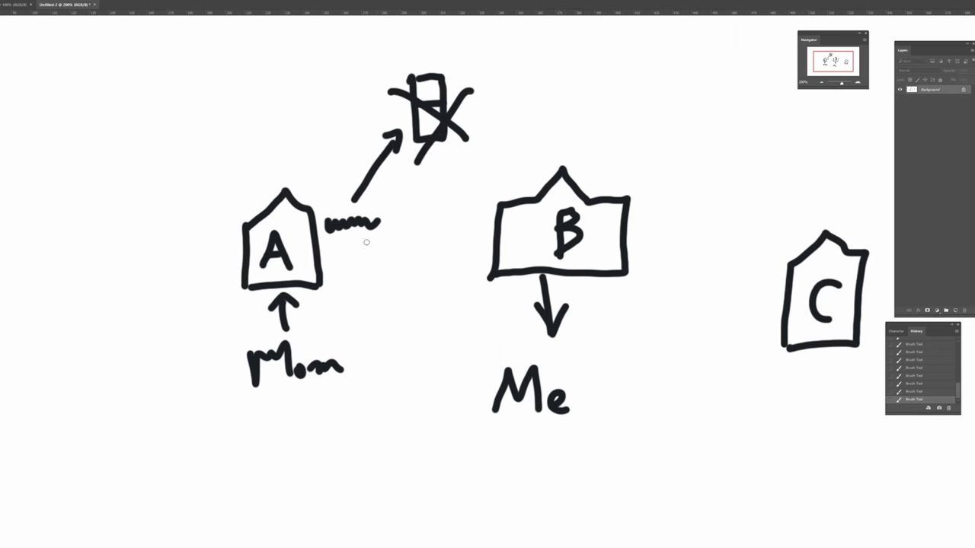
Step: Draw two red arrows from house A to house B and one red arrow from house C to house B
mouse_move(320, 259)
left_mouse_down()
mouse_move(476, 226)
mouse_move(460, 244)
left_mouse_up()
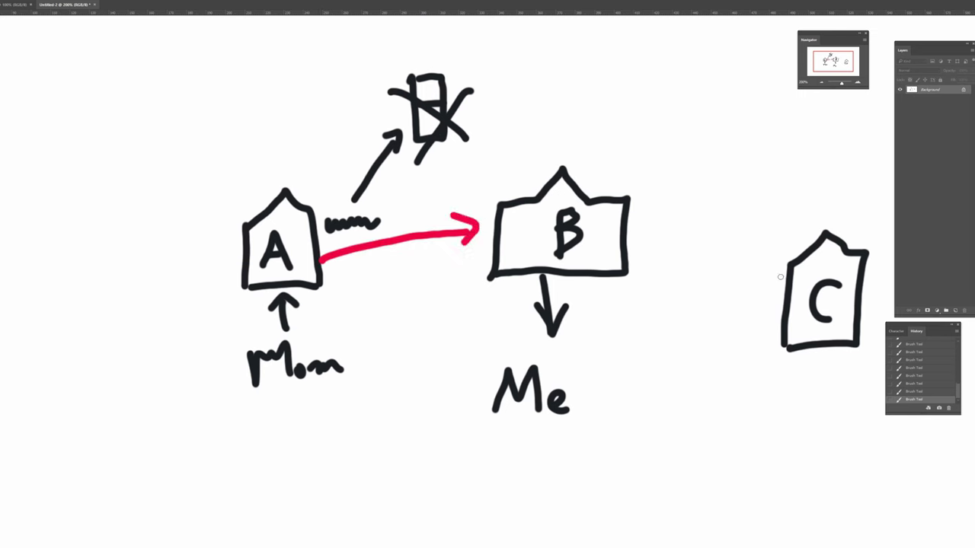
left_click_drag(788, 284, 666, 259)
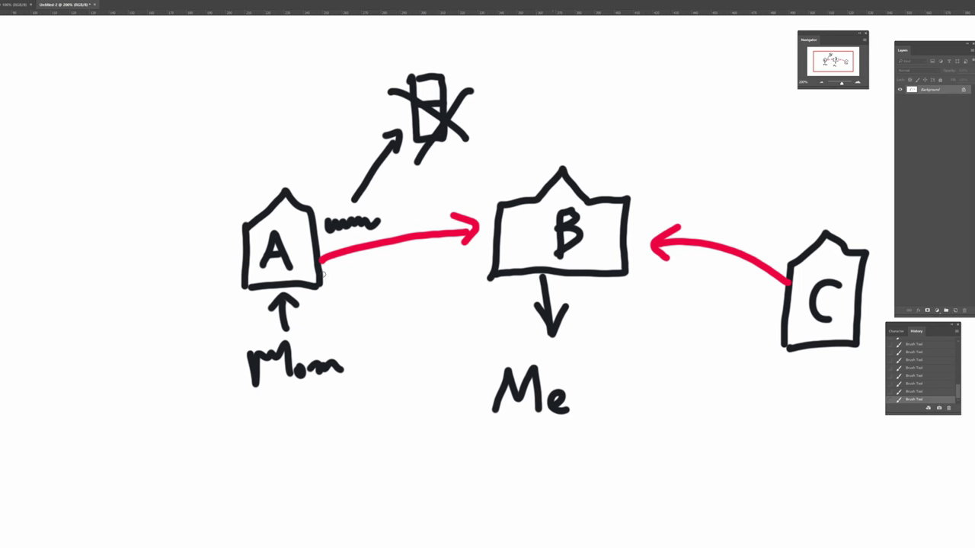
mouse_move(318, 278)
left_mouse_down()
mouse_move(483, 260)
mouse_move(470, 271)
left_mouse_up()
left_click(472, 250)
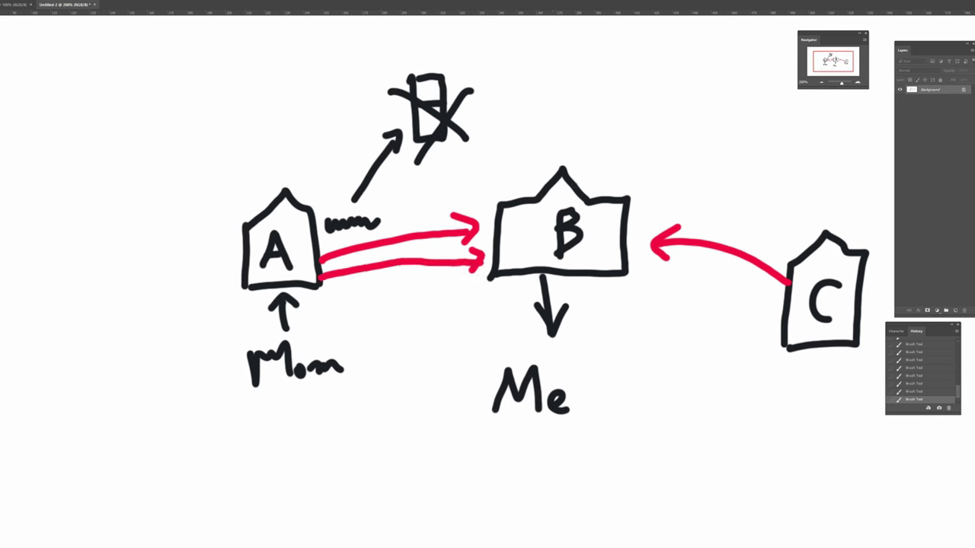
Step: Draw a red arrow rising from house B, red signal arcs above it and a filled red bulb shape beside them
left_click_drag(587, 191, 598, 131)
left_click_drag(581, 144, 606, 143)
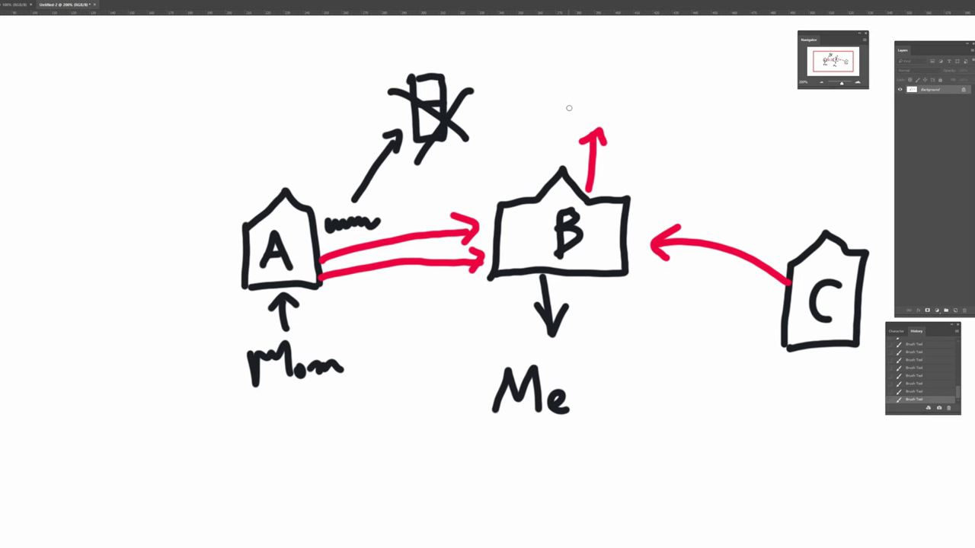
mouse_move(572, 99)
left_mouse_down()
mouse_move(572, 109)
mouse_move(582, 87)
mouse_move(588, 136)
left_mouse_up()
mouse_move(596, 80)
left_mouse_down()
mouse_move(606, 131)
mouse_move(629, 130)
left_mouse_up()
left_click_drag(632, 61, 641, 162)
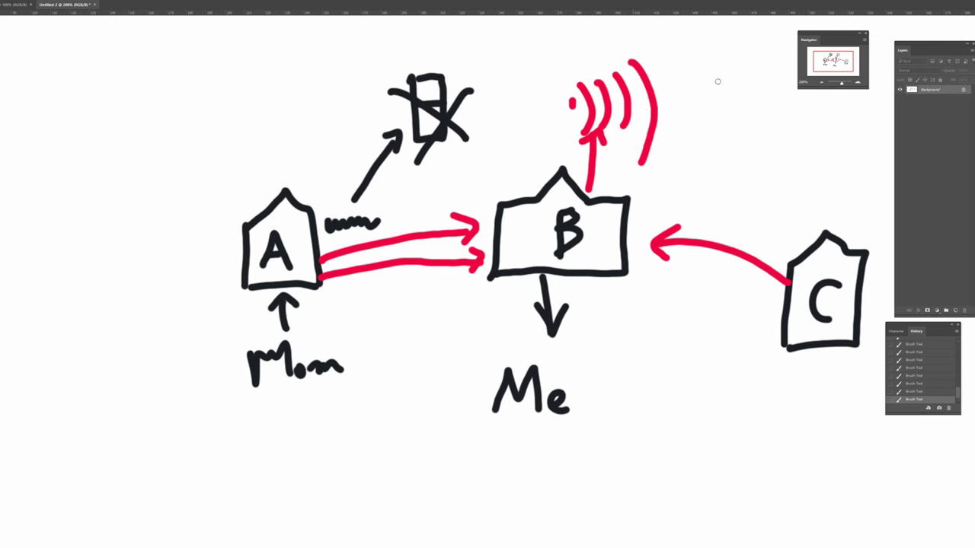
left_click_drag(718, 80, 719, 137)
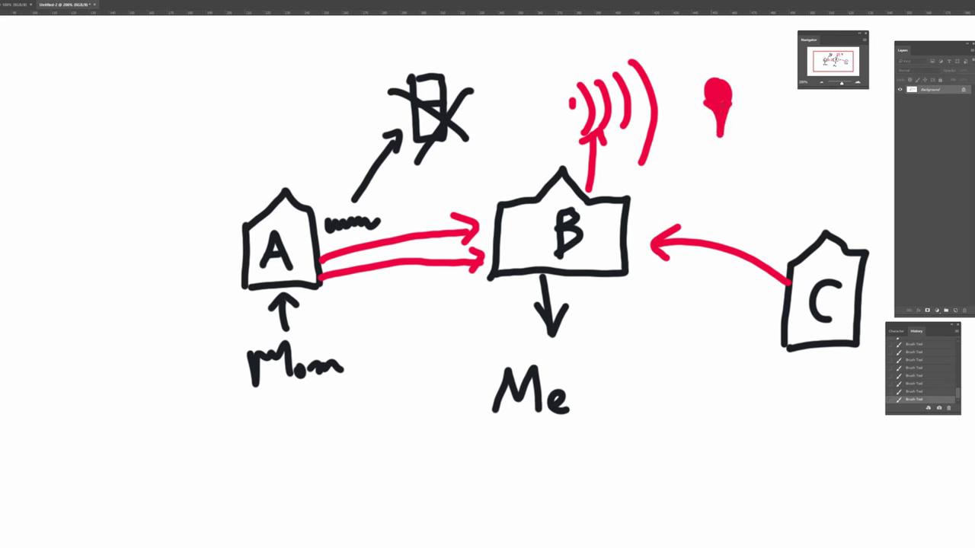
mouse_move(702, 71)
left_mouse_down()
mouse_move(727, 70)
mouse_move(758, 45)
left_mouse_up()
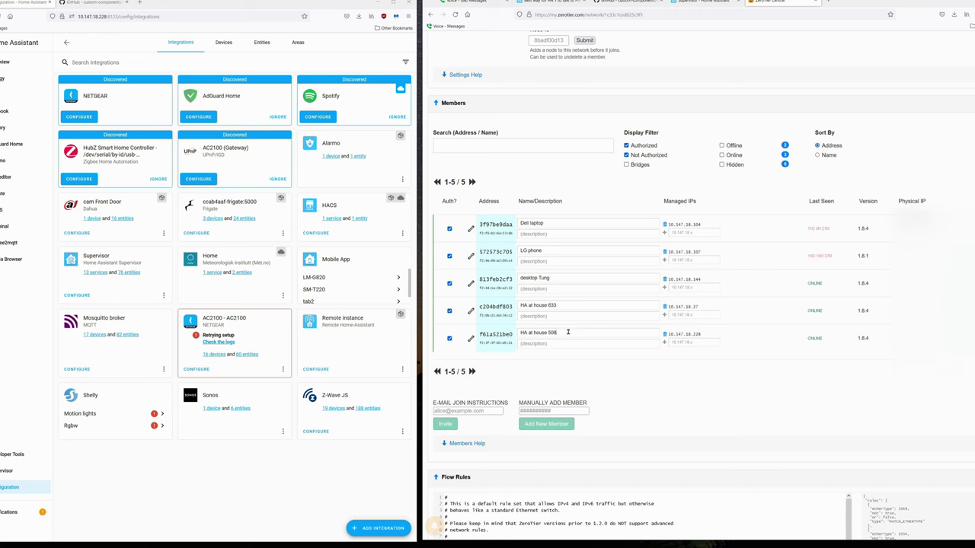
Step: Examine the name and managed IP of the "HA at house 506" member in the ZeroTier Central network list
left_click_drag(562, 333, 519, 334)
left_click_drag(707, 308, 669, 307)
left_click(690, 334)
Step: Switch to the Remote Home-Assistant GitHub repository and view its custom_components/remote_homeassistant folder
left_click(625, 2)
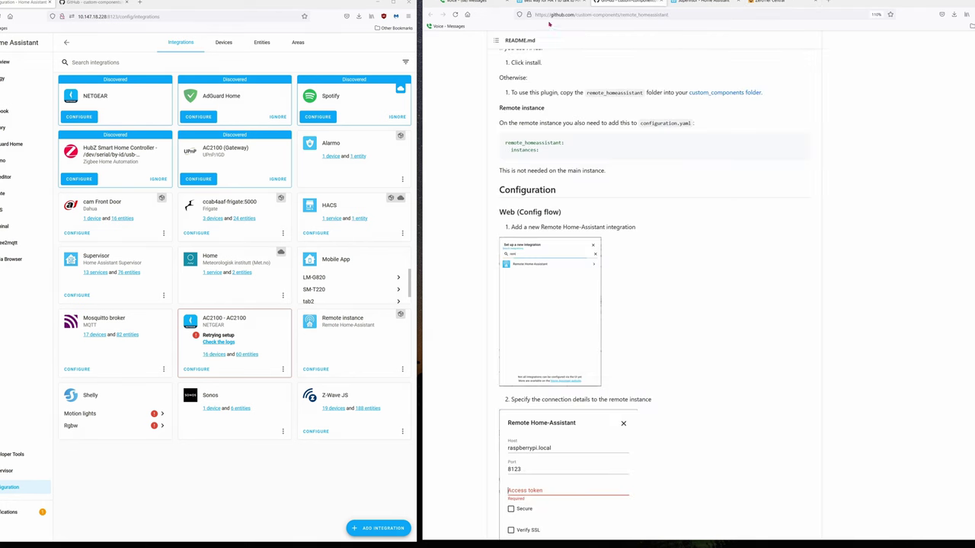
key("Home")
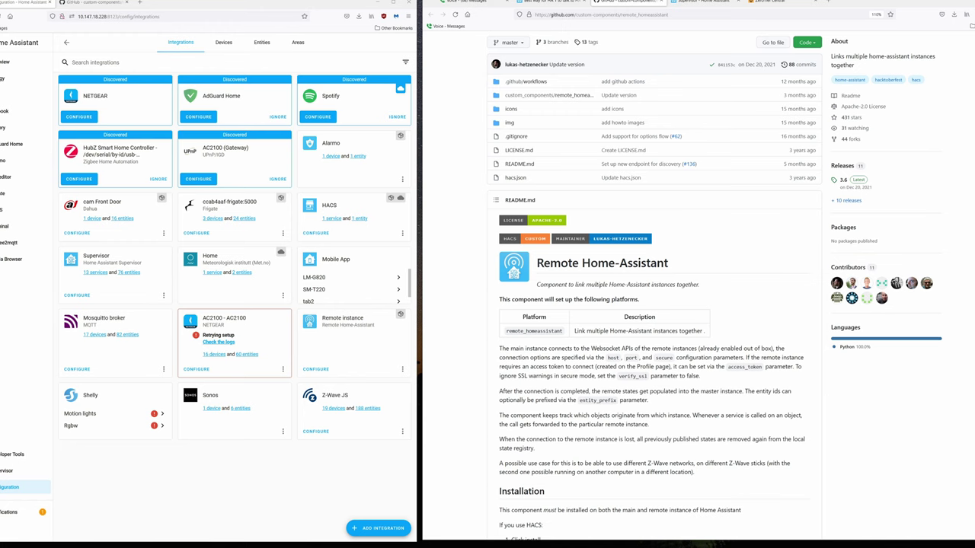
left_click(550, 98)
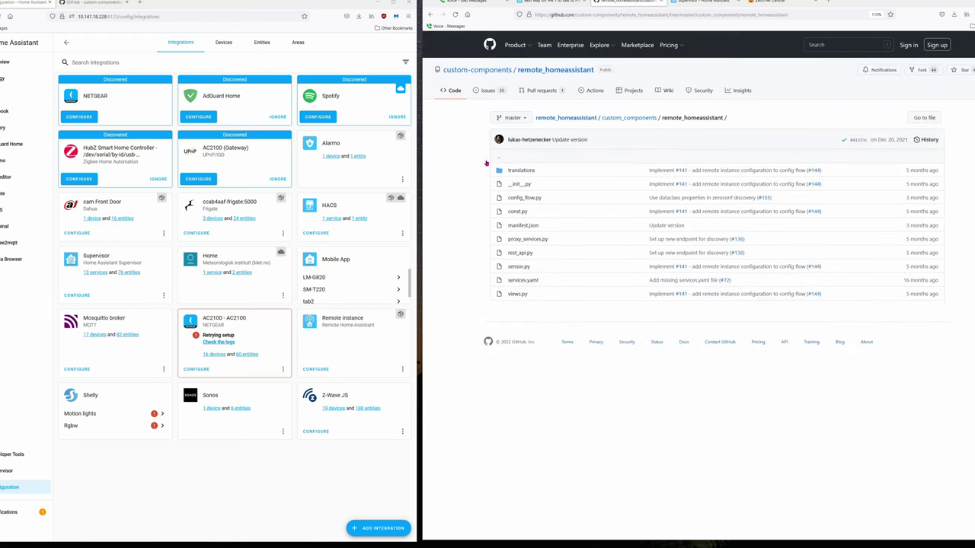
Step: Switch to File Explorer and view the remote_homeassistant folder inside config/custom_components on the network share
key("alt+Tab")
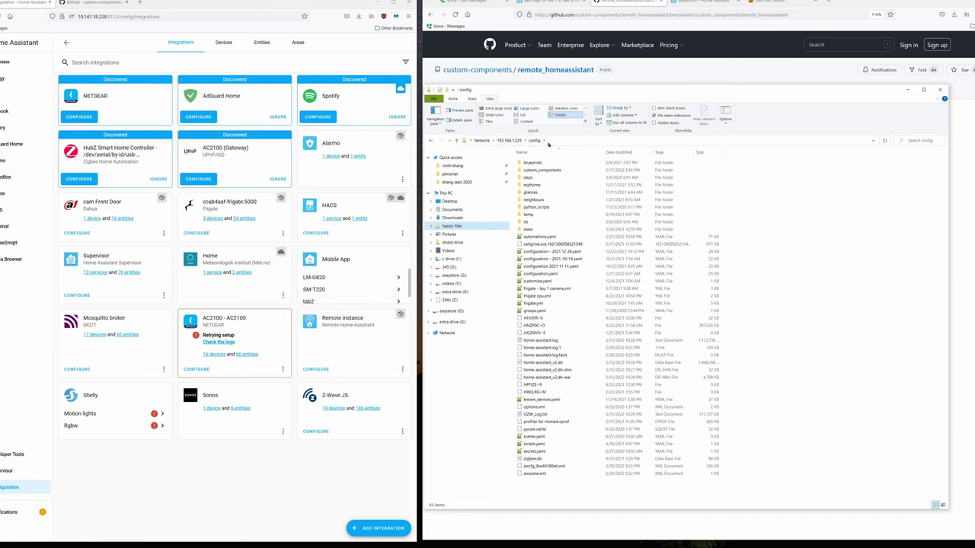
double_click(554, 170)
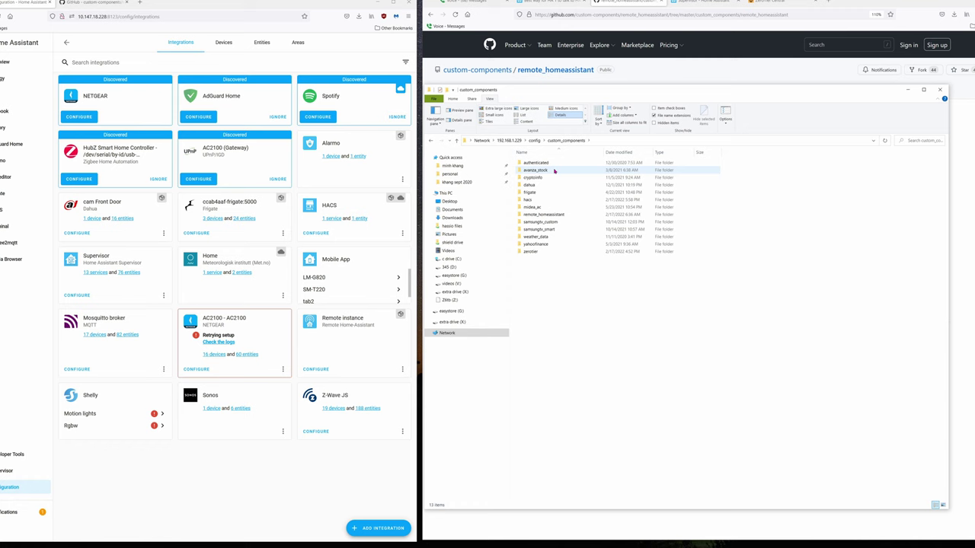
left_click(555, 215)
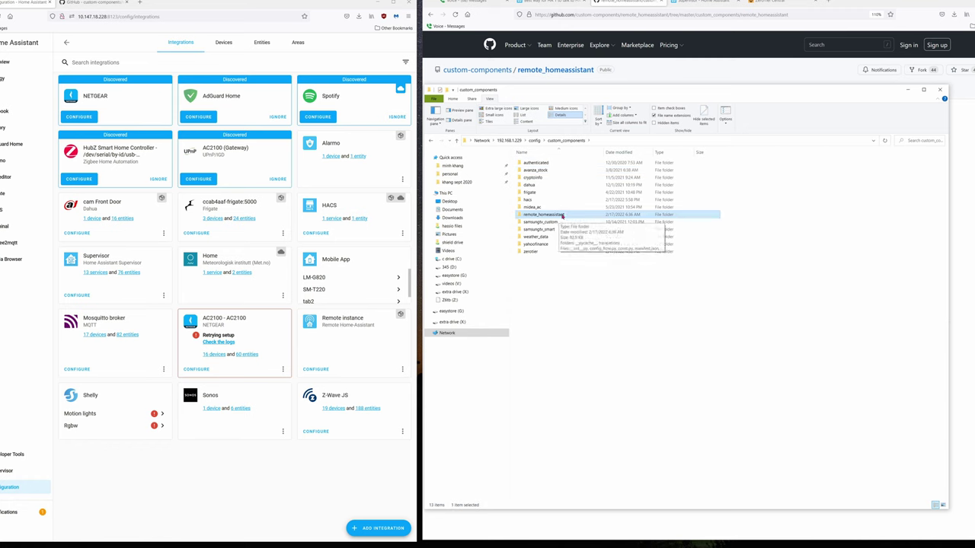
double_click(561, 216)
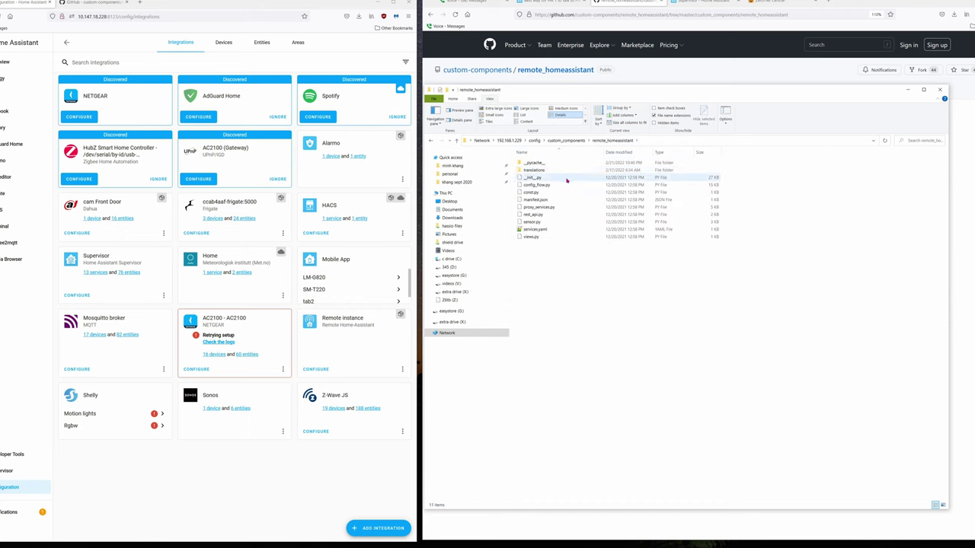
Step: Check the remote_homeassistant entry in house A's configuration.yaml with the File editor, and close the file
left_click(238, 444)
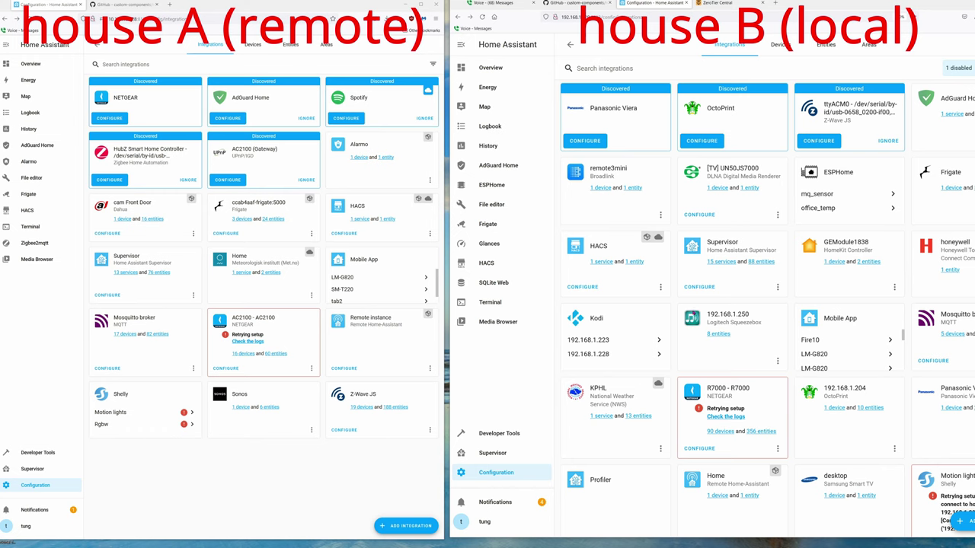
left_click(41, 180)
left_click(95, 47)
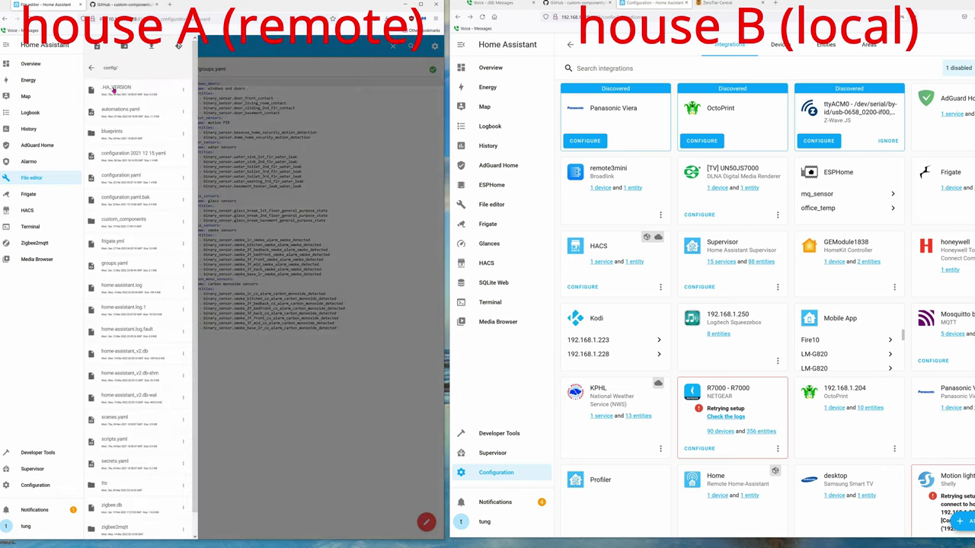
left_click(137, 158)
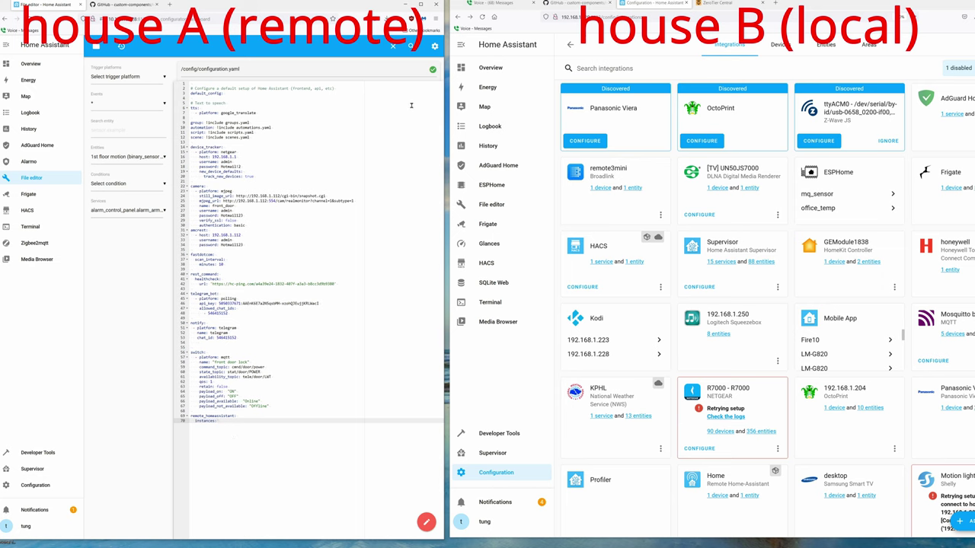
left_click(393, 47)
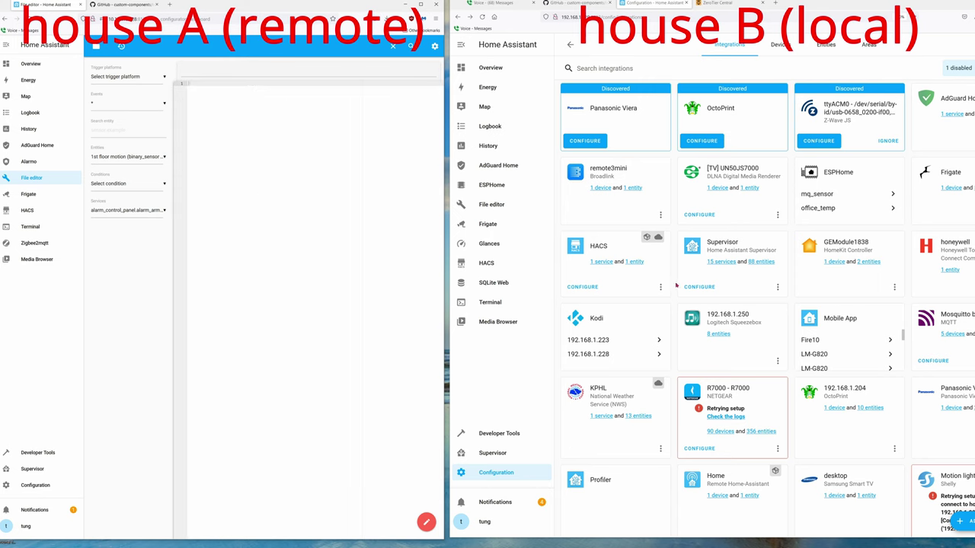
Step: Start a new Remote Home-Assistant integration on house A's instance up to the installation type choice
left_click(38, 485)
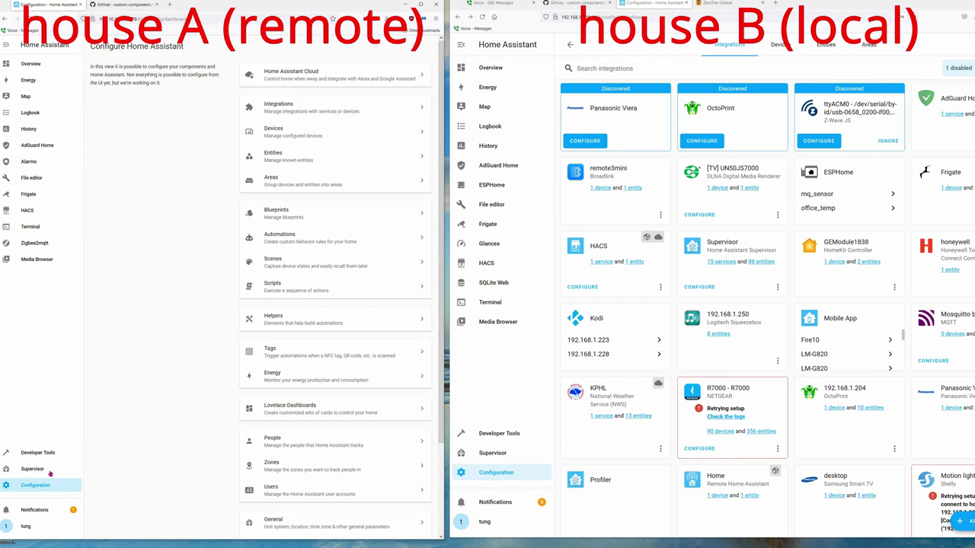
left_click(331, 111)
left_click(406, 525)
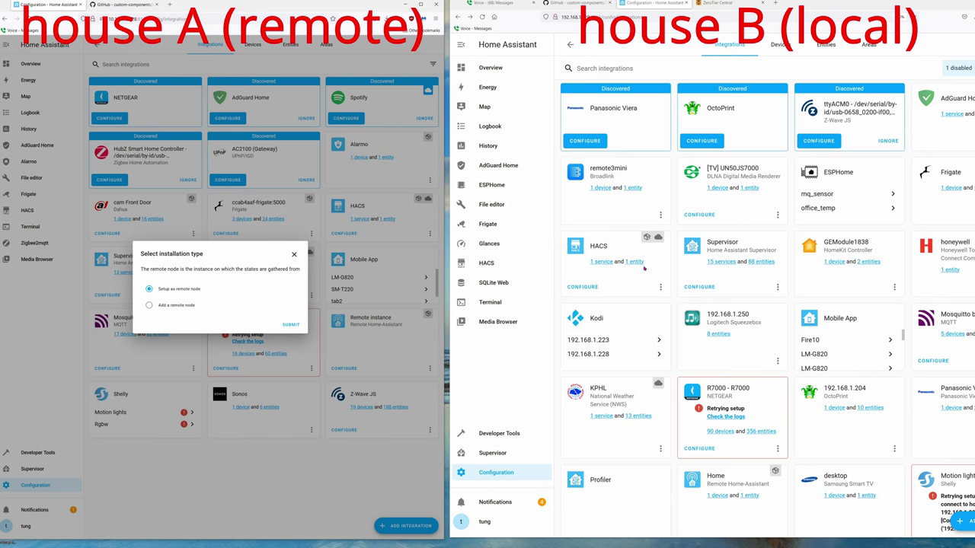
Step: Start a new Remote Home-Assistant integration on house B's instance with the installation type "Add a remote node"
left_click(491, 473)
left_click(880, 122)
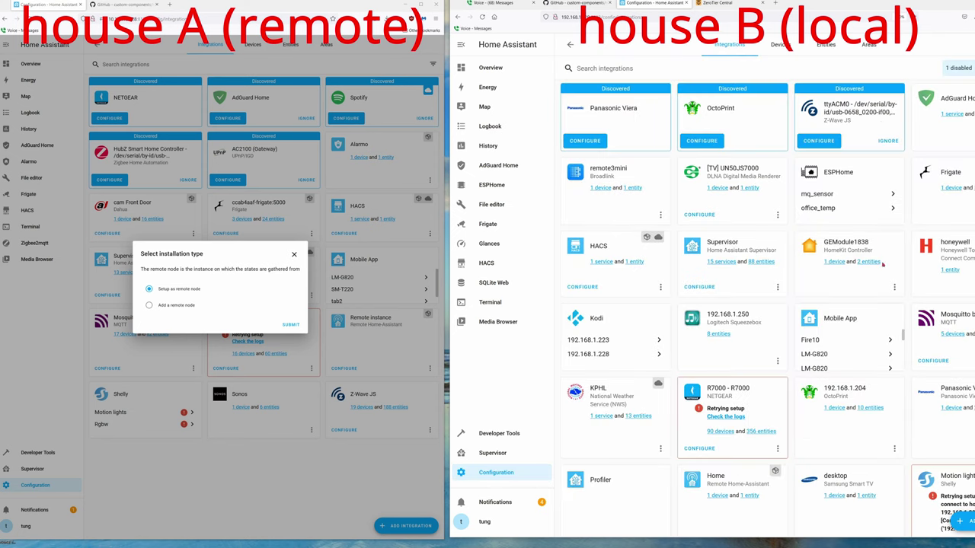
left_click(961, 523)
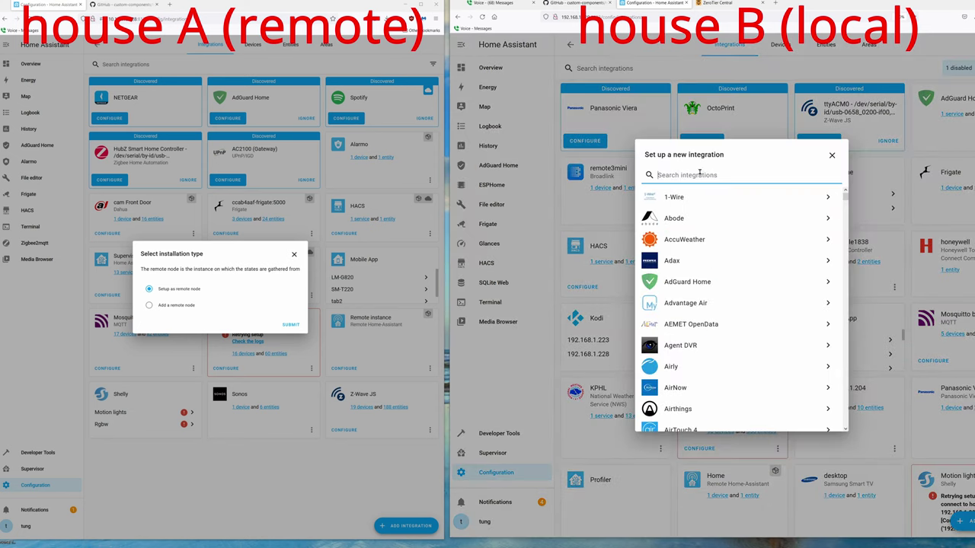
type("rem")
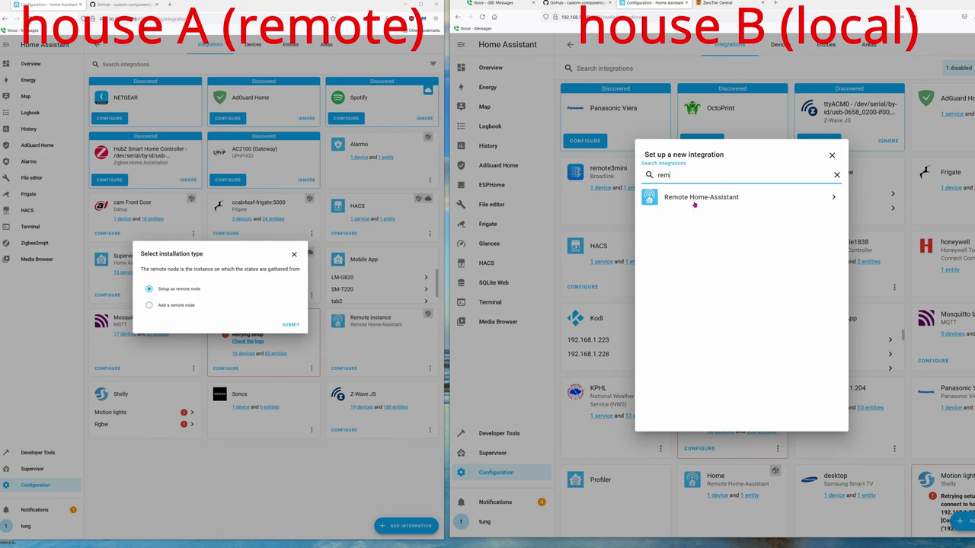
left_click(699, 199)
left_click(656, 306)
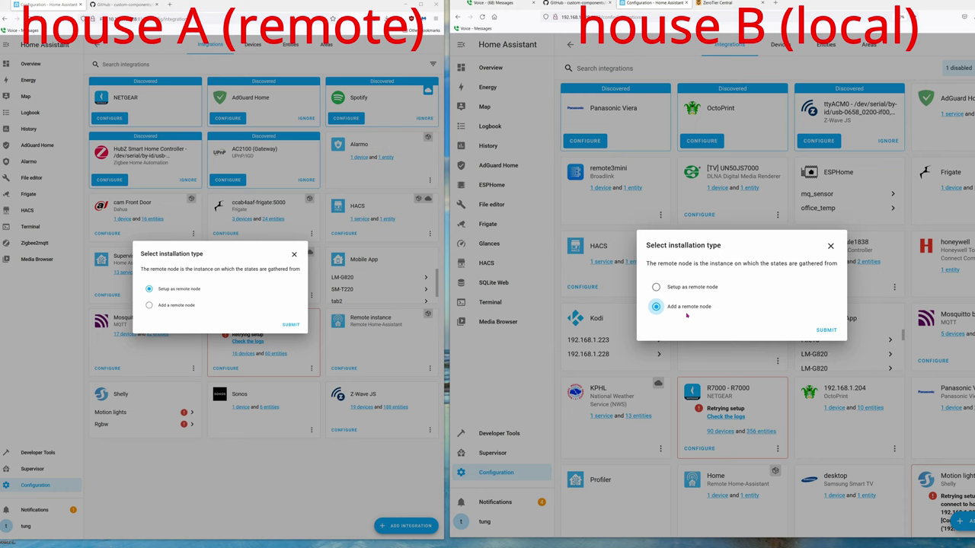
left_click(822, 333)
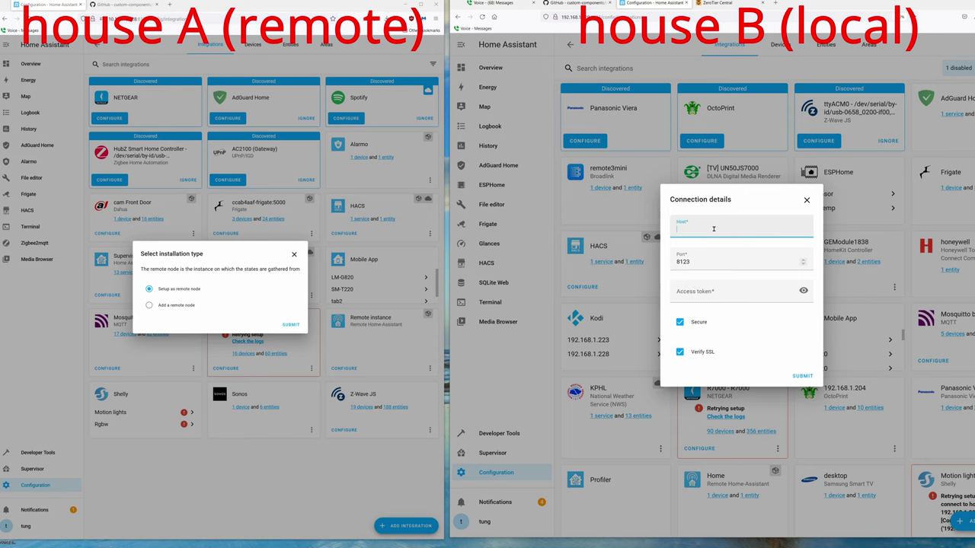
Step: Copy the managed IP 10.147.18.228 of "HA at house 506" from ZeroTier Central into the remote node's Host field
left_click(715, 3)
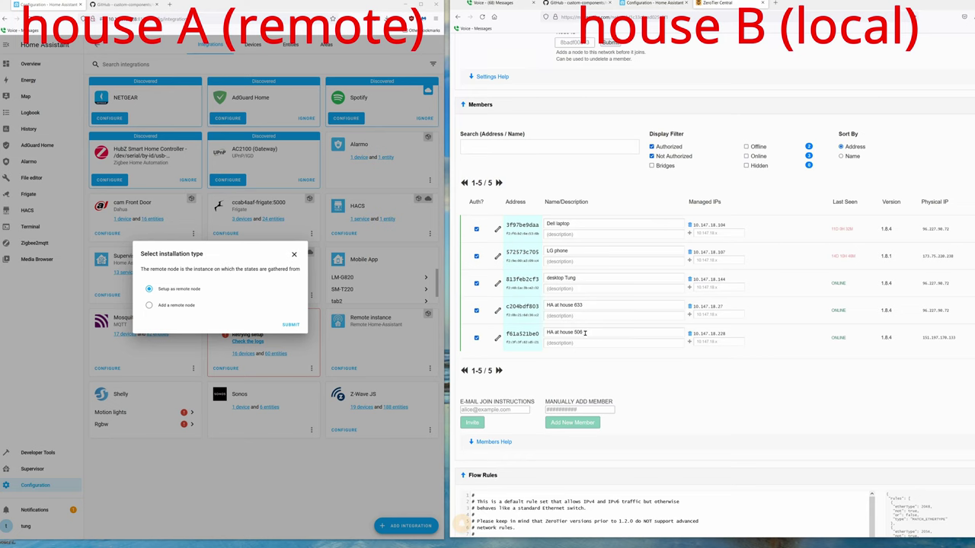
left_click_drag(728, 333, 693, 334)
key("ctrl+c")
key("ctrl+shift+Tab")
right_click(708, 231)
left_click(722, 278)
left_click(732, 294)
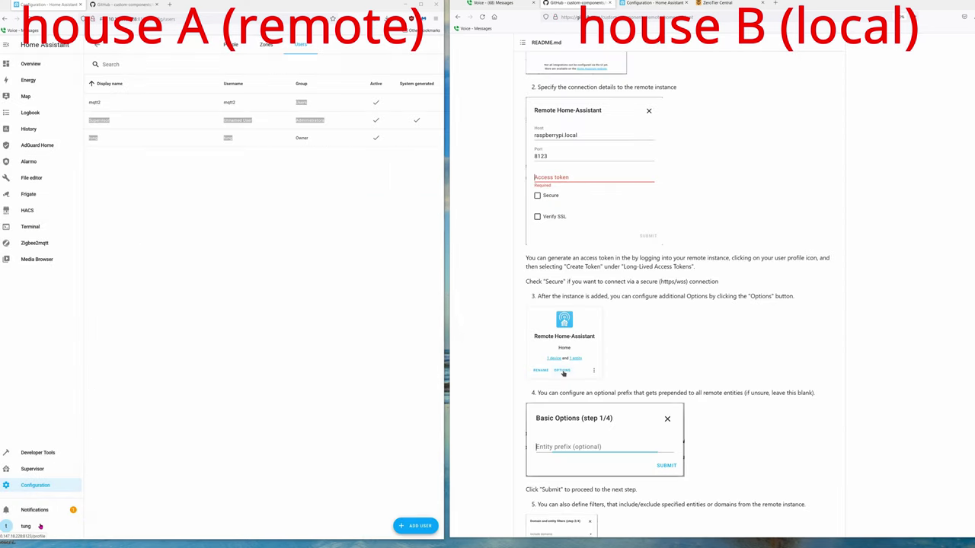
Step: Create a long-lived access token named trtrtrtrtr in the user profile of house A's instance
left_click(26, 526)
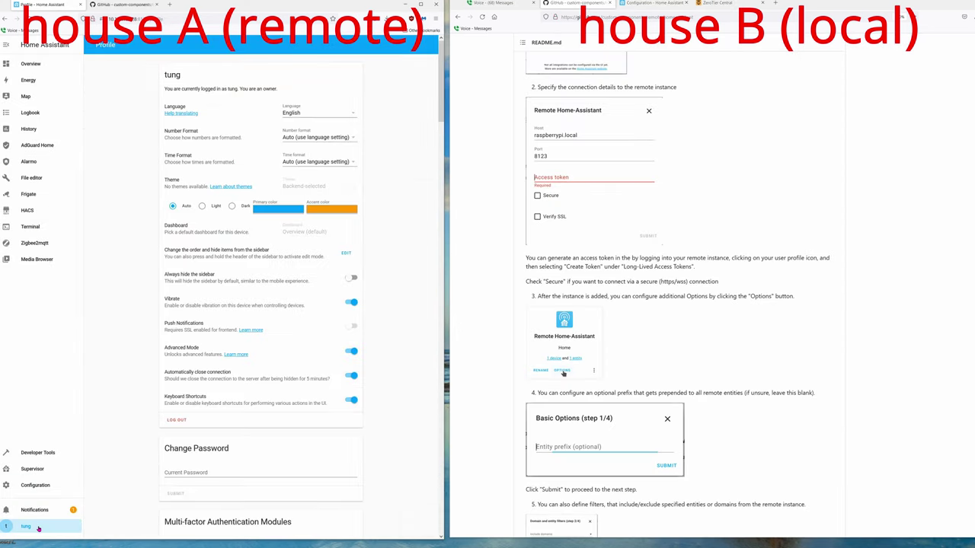
scroll(311, 284, "down", 15)
scroll(311, 284, "down", 10)
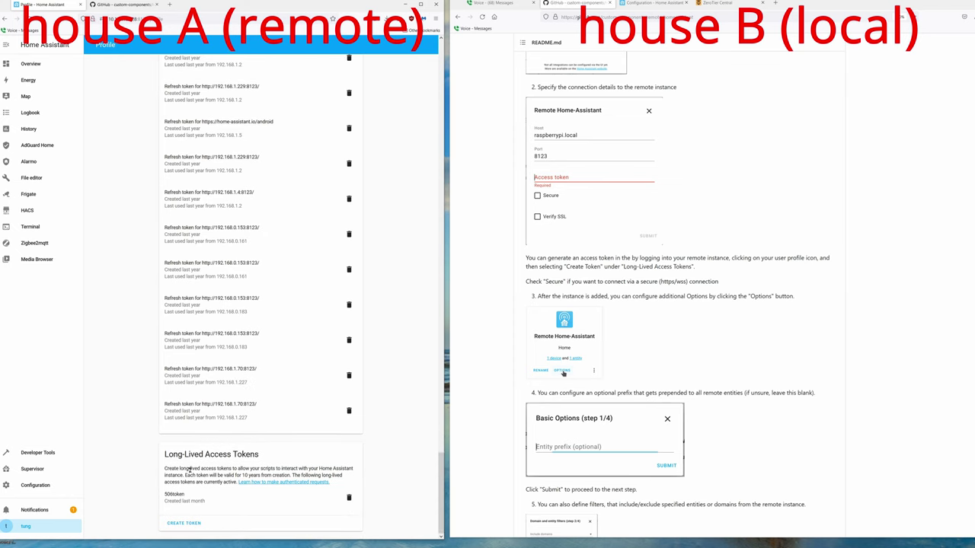
left_click(191, 525)
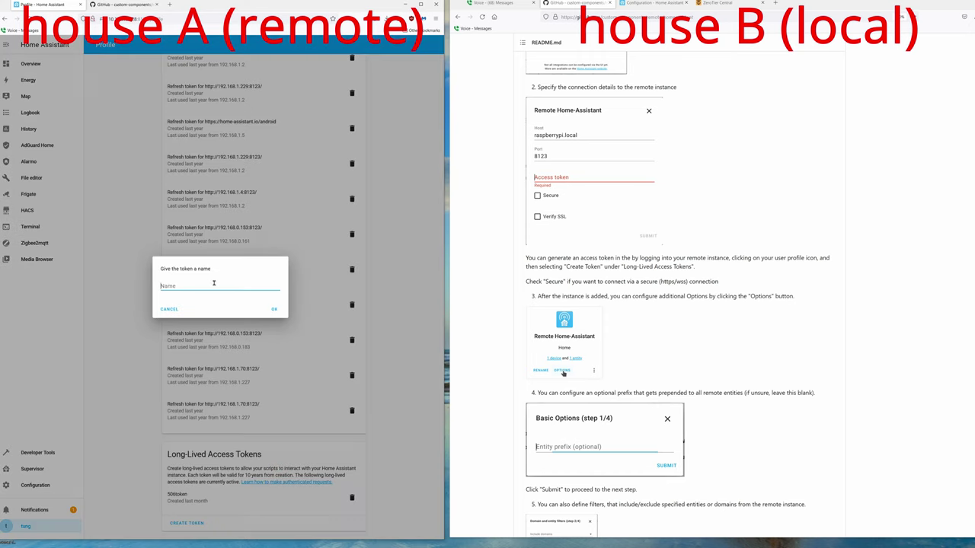
type("trtrtrtrtr")
left_click(274, 310)
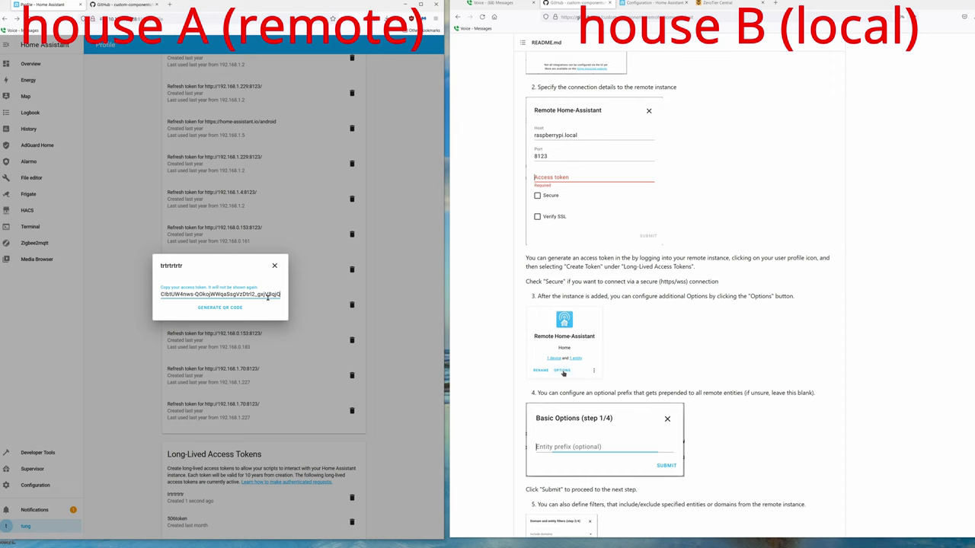
Step: Paste house A's access token into the Access token field of house B's remote node connection details
left_click(704, 293)
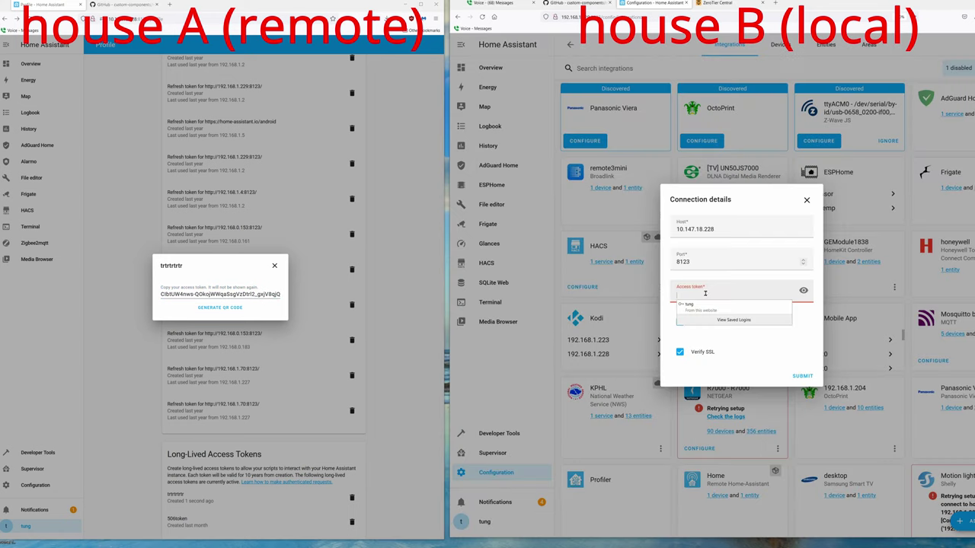
key("Escape")
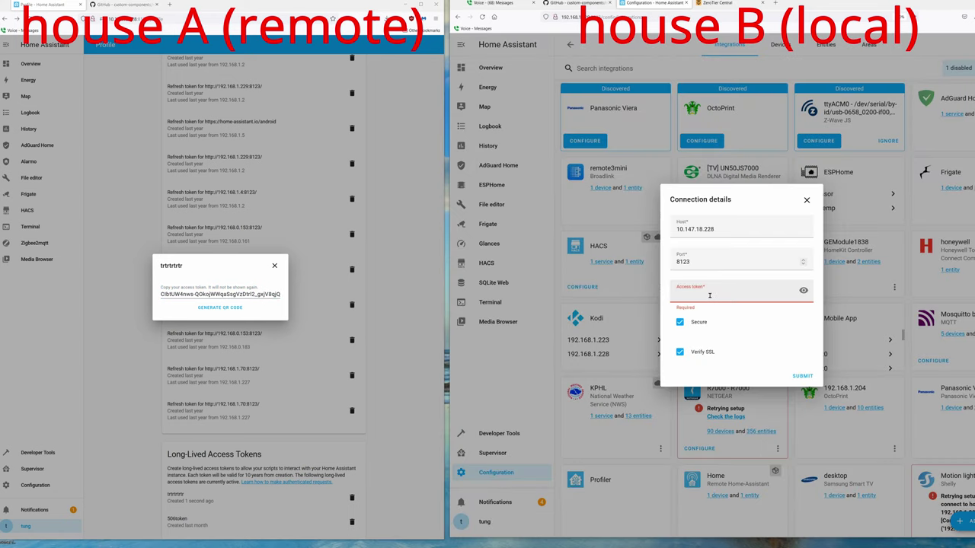
key("ctrl+v")
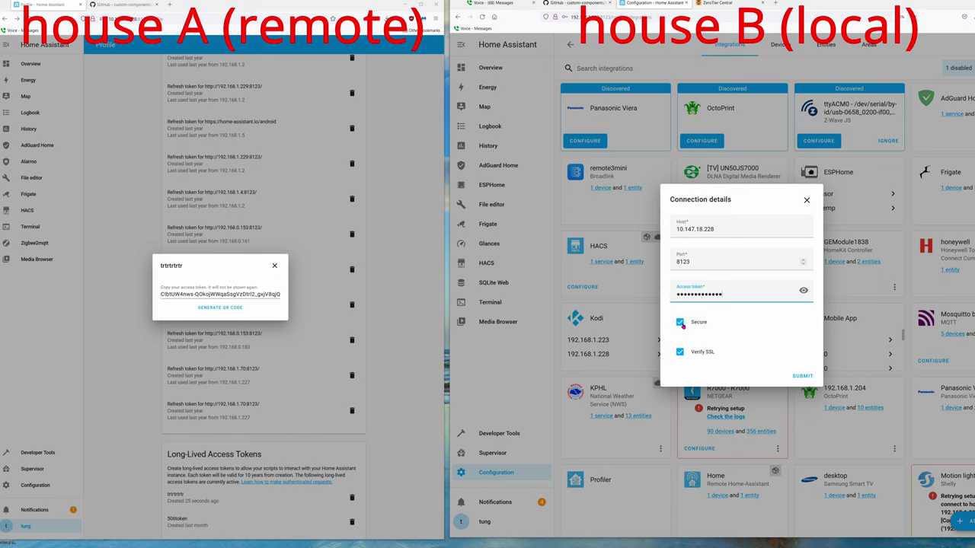
Step: Turn off Secure and Verify SSL for the remote node connection, and close house A's token dialog
left_click(680, 323)
left_click(680, 323)
left_click(680, 323)
left_click(679, 352)
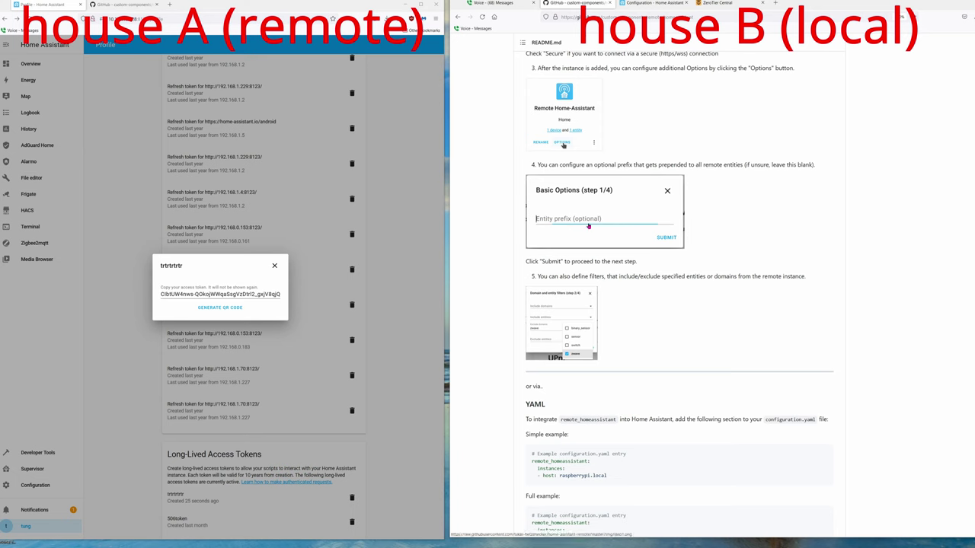
left_click(274, 266)
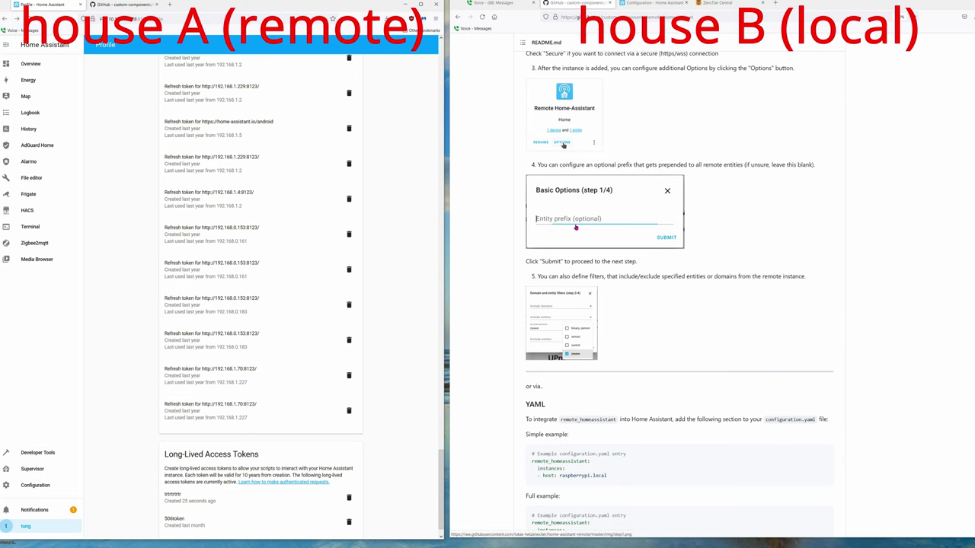
Step: Filter house B's entity states in Developer Tools by 506 and check the state of alarm_control_panel.506alarmo
left_click(664, 4)
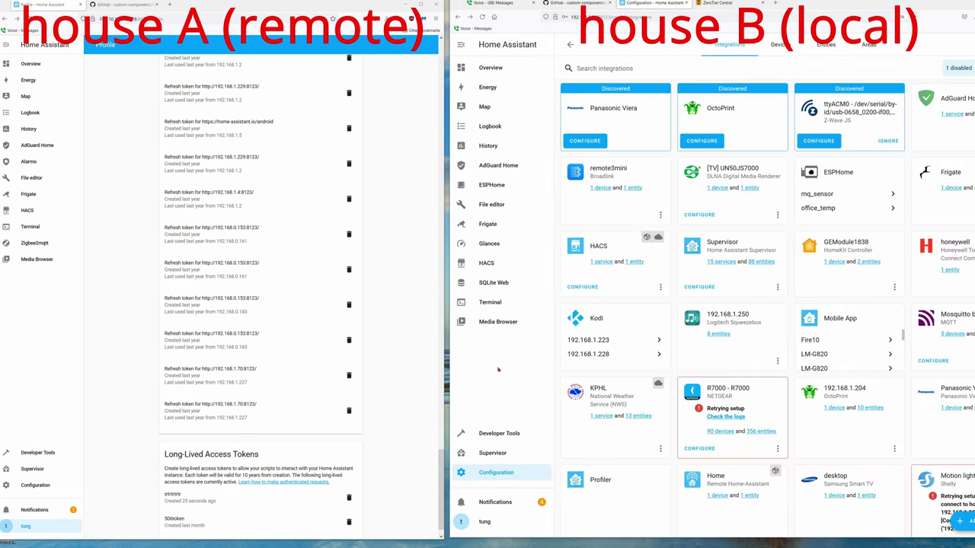
left_click(501, 433)
left_click(596, 265)
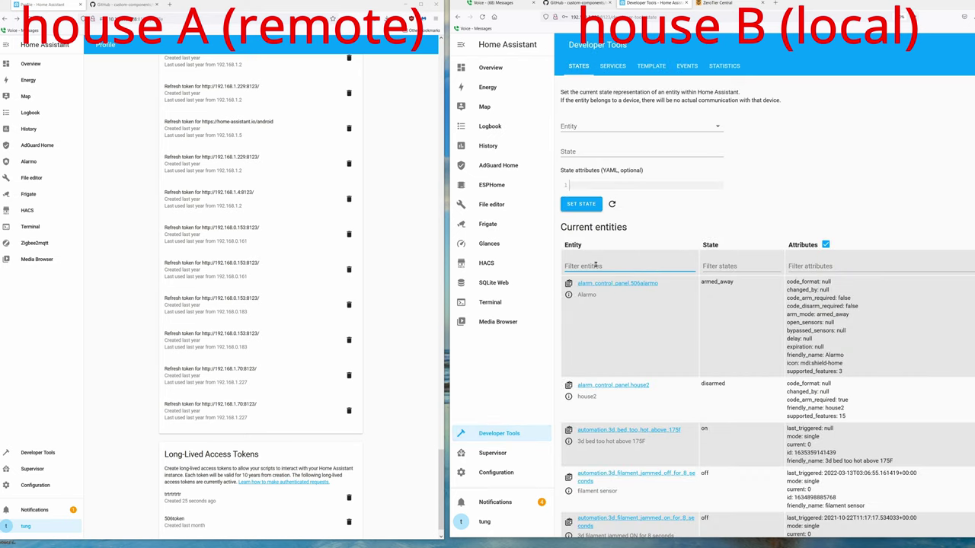
type("506")
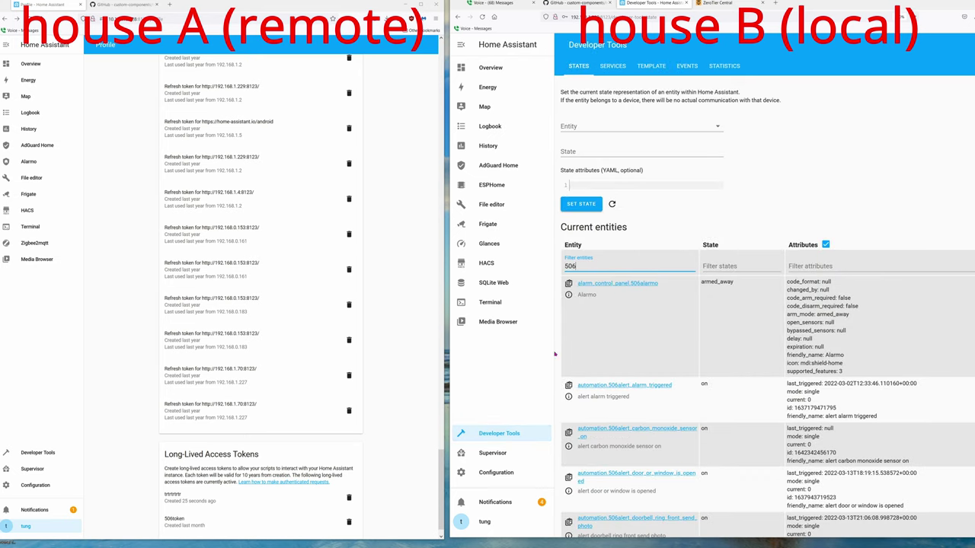
left_click(619, 327)
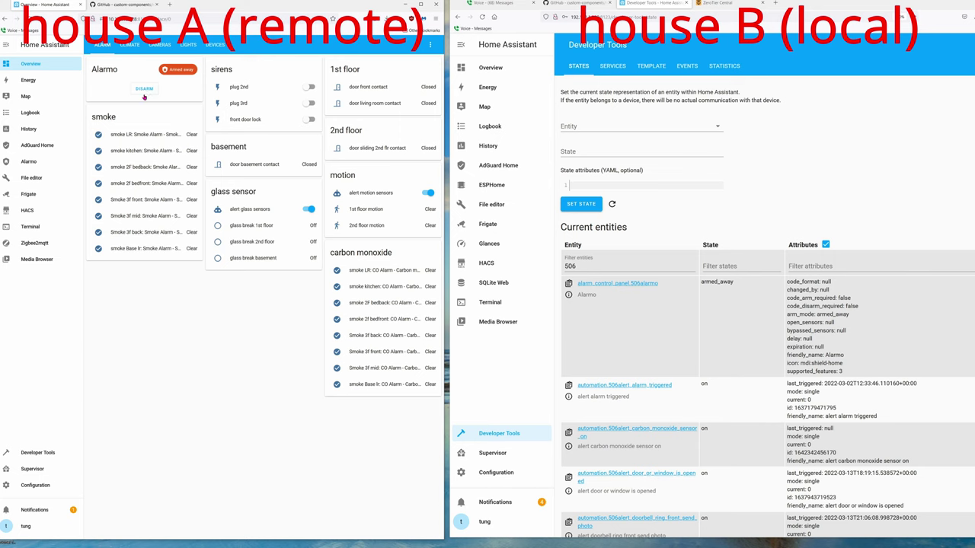
double_click(716, 282)
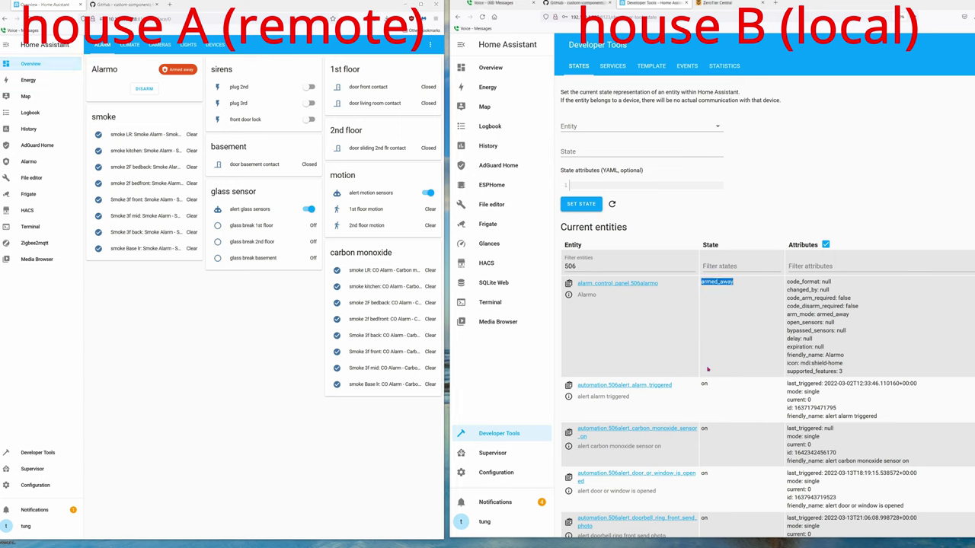
Step: Disarm Alarmo on house A, check the state of 506alarmo on house B, and set Alarmo back to arm away
left_click(145, 89)
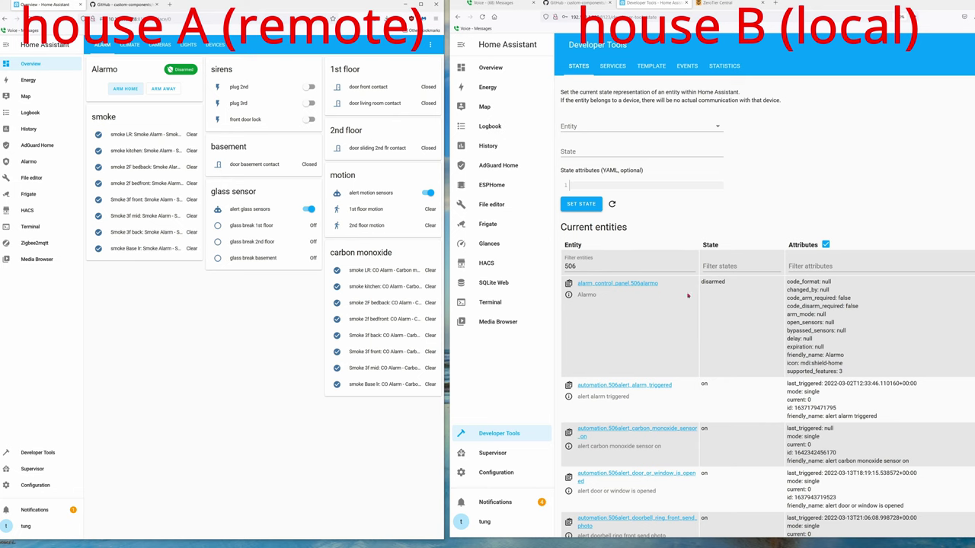
double_click(713, 281)
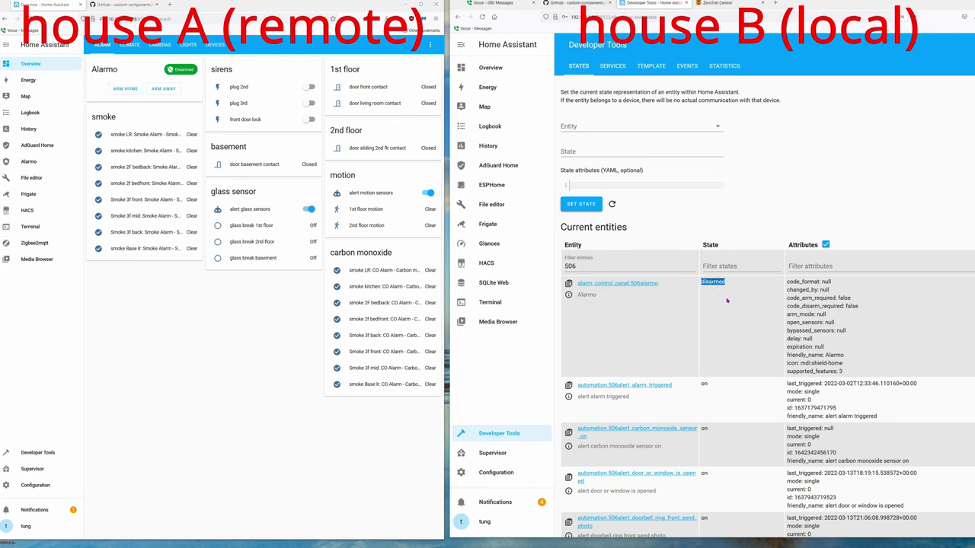
left_click(744, 299)
left_click(163, 89)
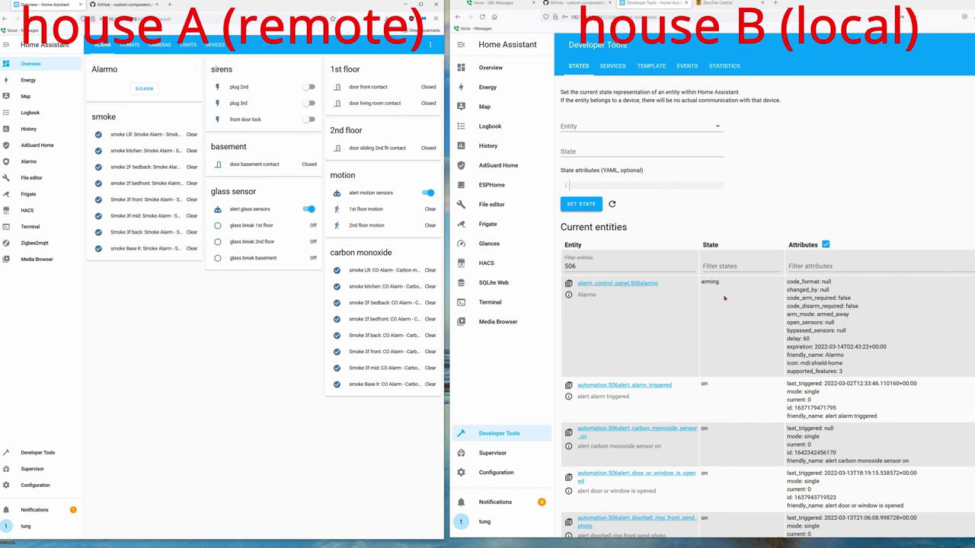
Step: Search house B's automations for 506 and open "alert house 506 alarm triggered"
left_click(493, 473)
left_click(838, 278)
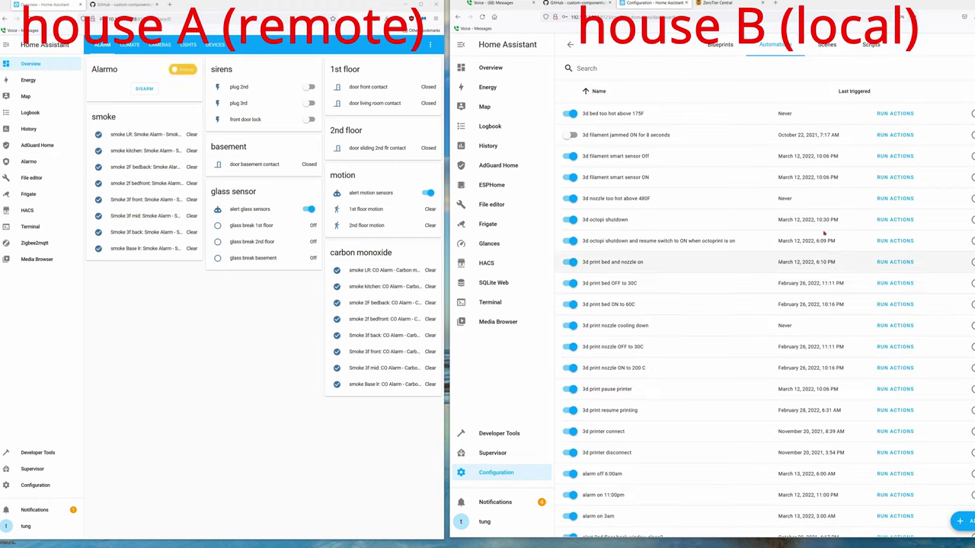
type("506")
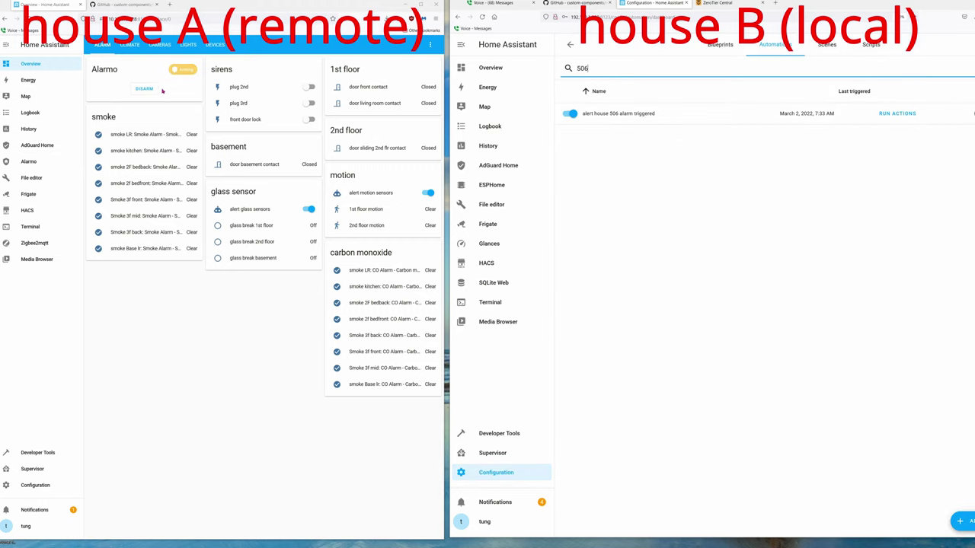
left_click(668, 118)
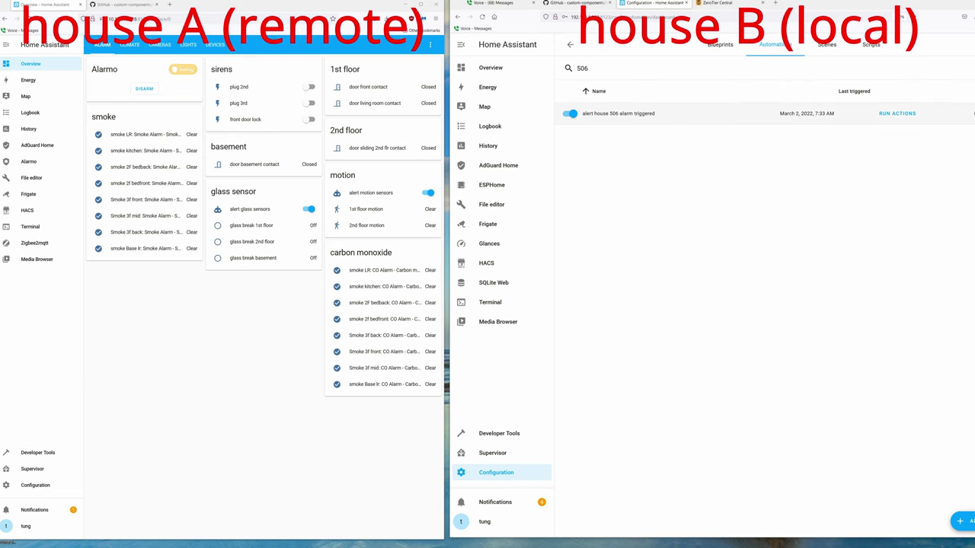
left_click(640, 113)
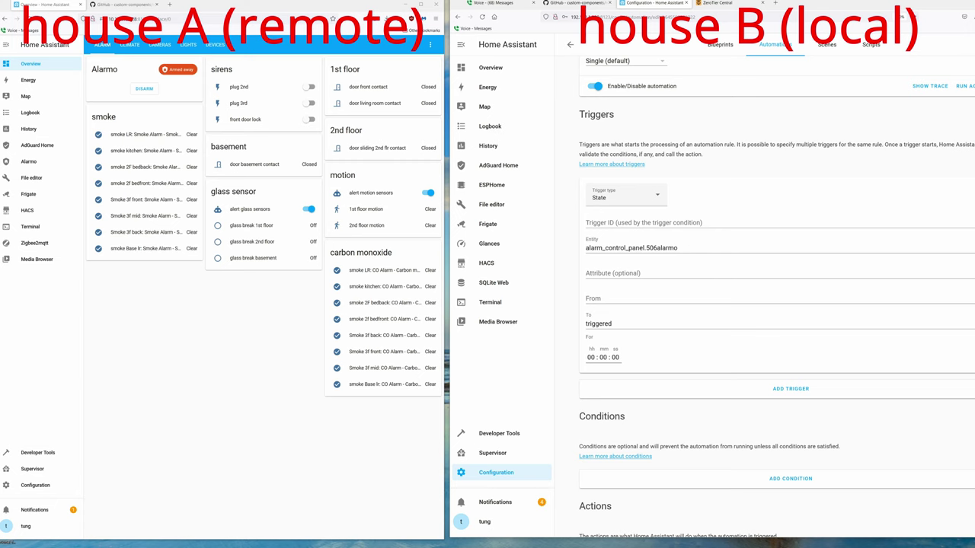
Step: Review the automation's alarm trigger, its notify.telegram message and its remaining actions
scroll(970, 233, "down", 5)
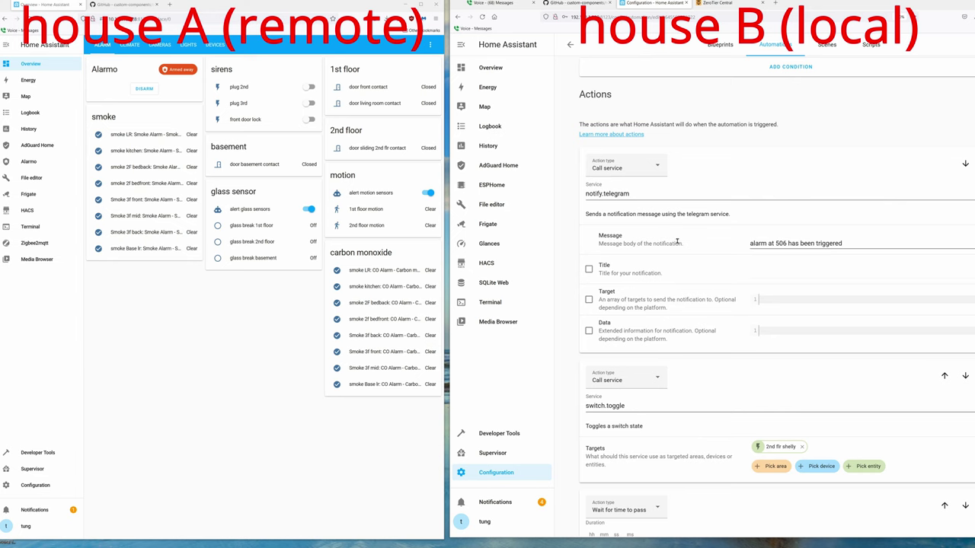
left_click_drag(855, 251, 748, 249)
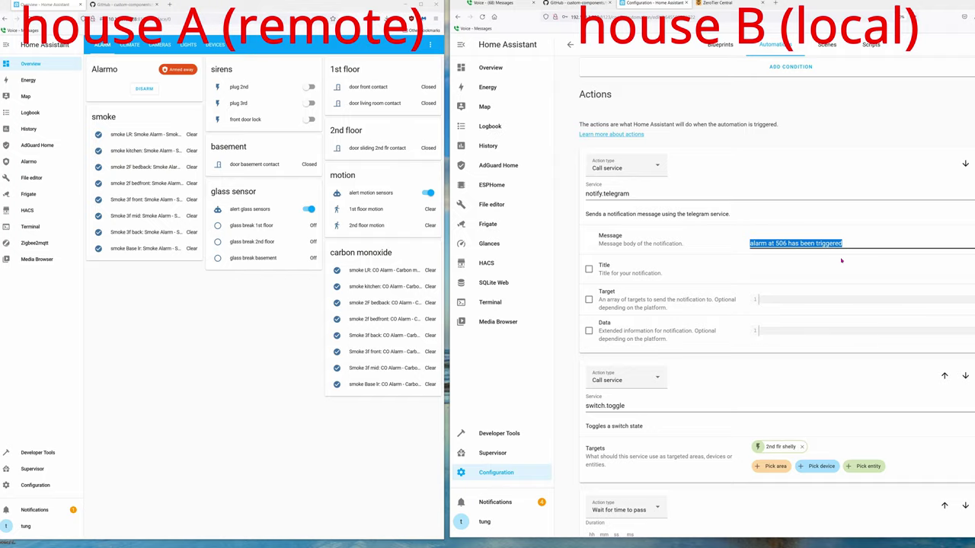
scroll(823, 259, "down", 15)
scroll(777, 305, "up", 15)
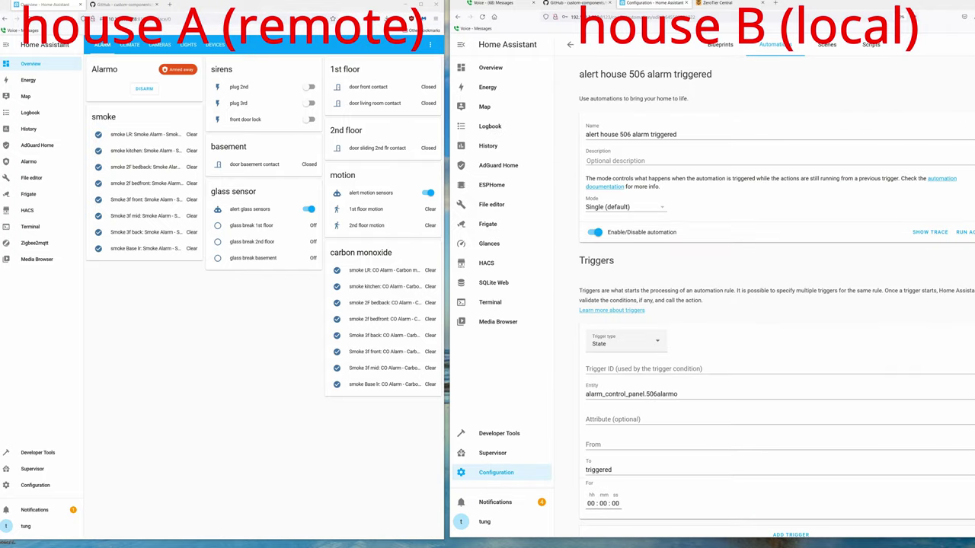